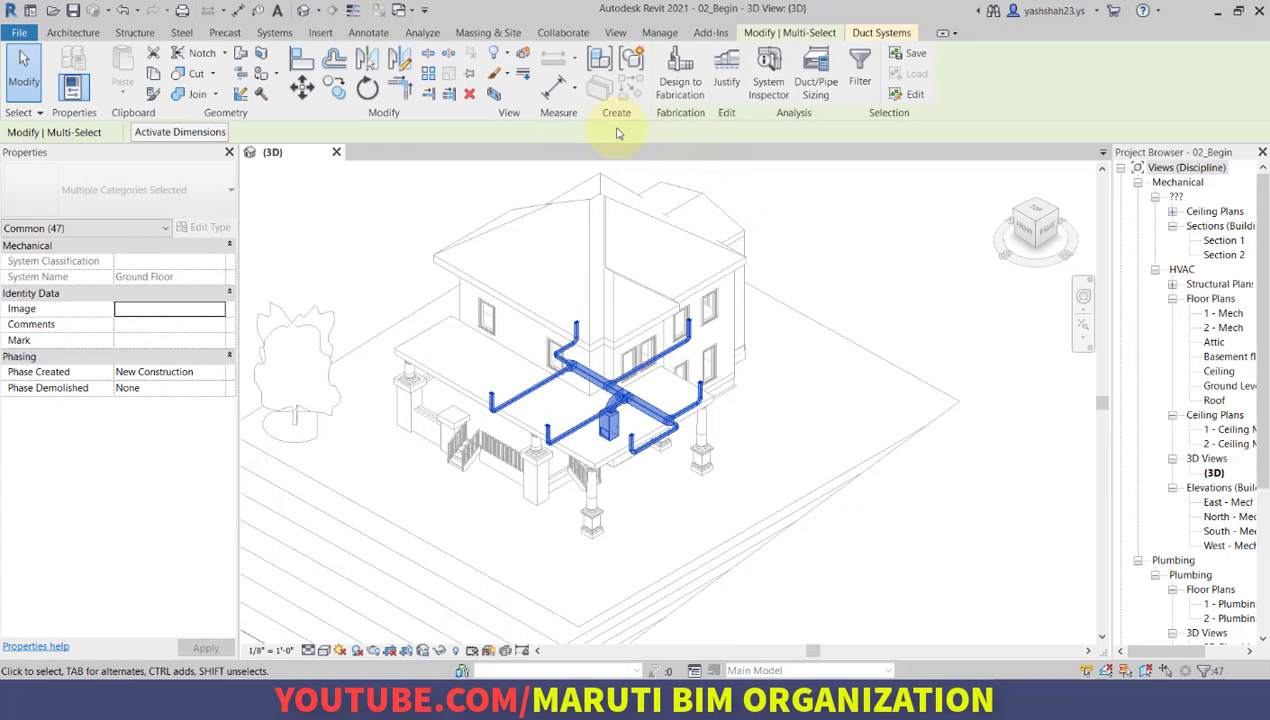
Run the duct systems check to verify the ductwork connections and system assignments in the 3D model.
{"action": "left_click", "coordinate": [402, 38]}
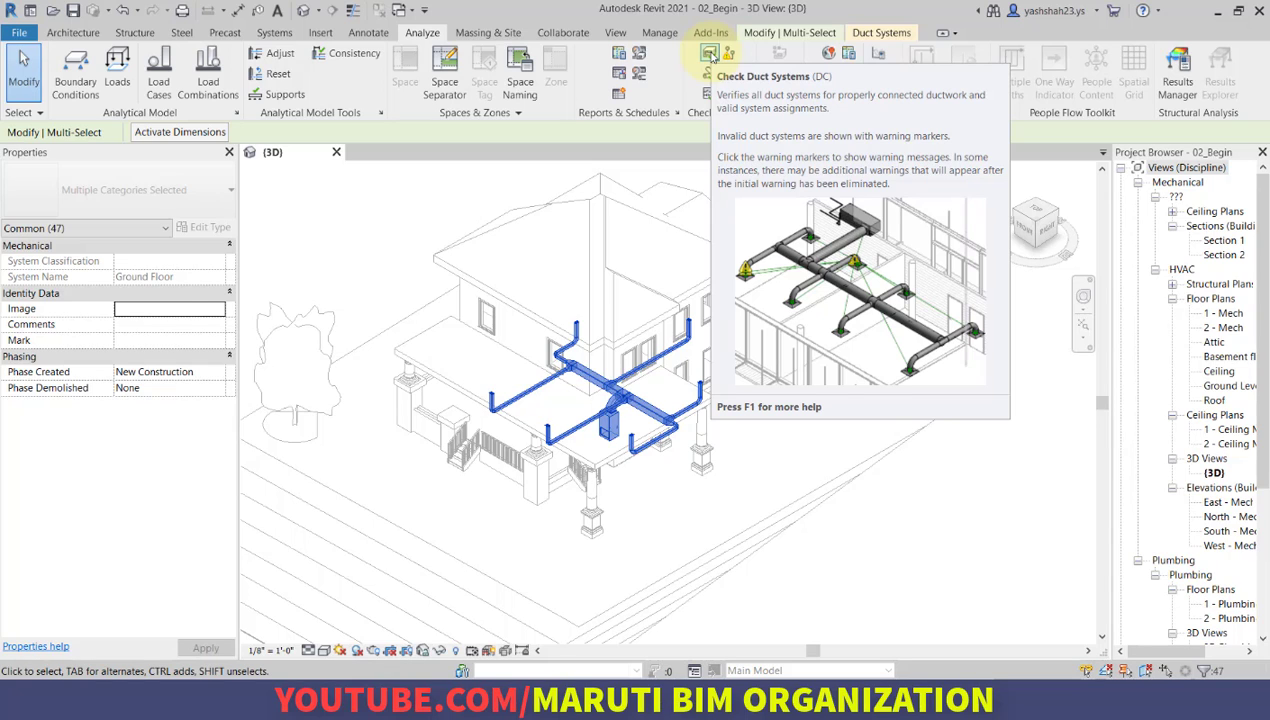
{"action": "left_click", "coordinate": [709, 54]}
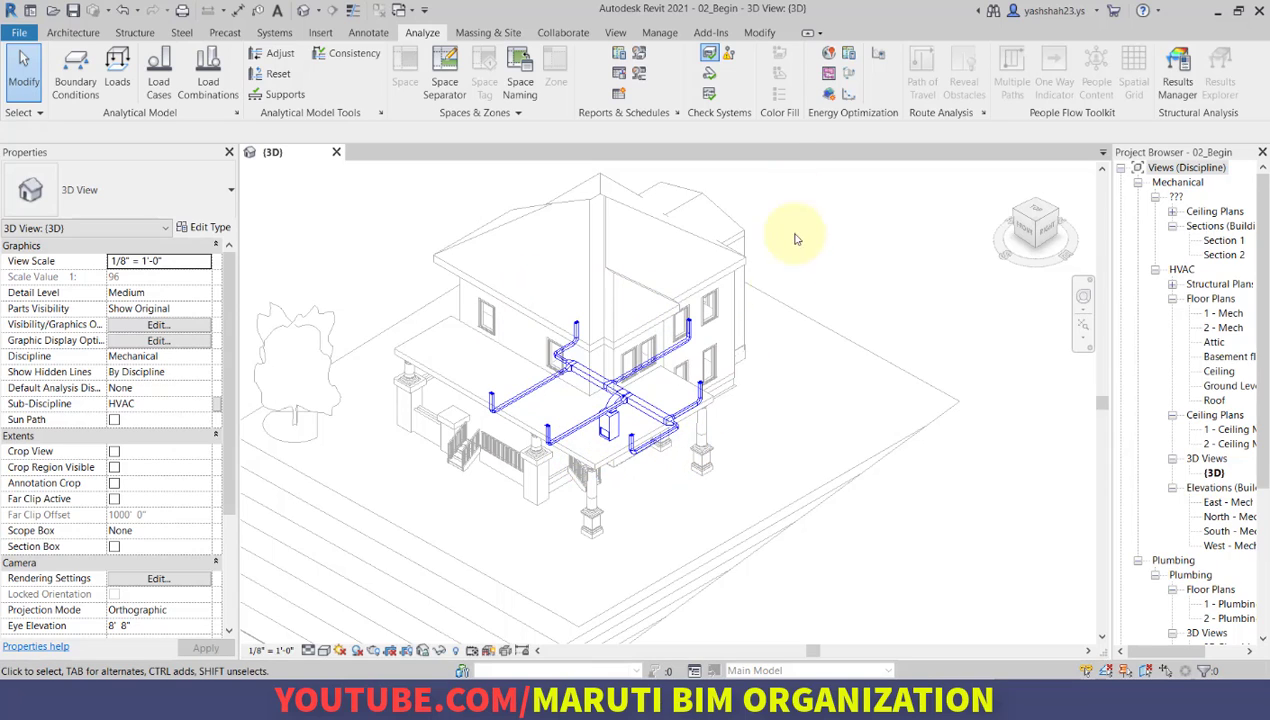
{"action": "left_click", "coordinate": [710, 54]}
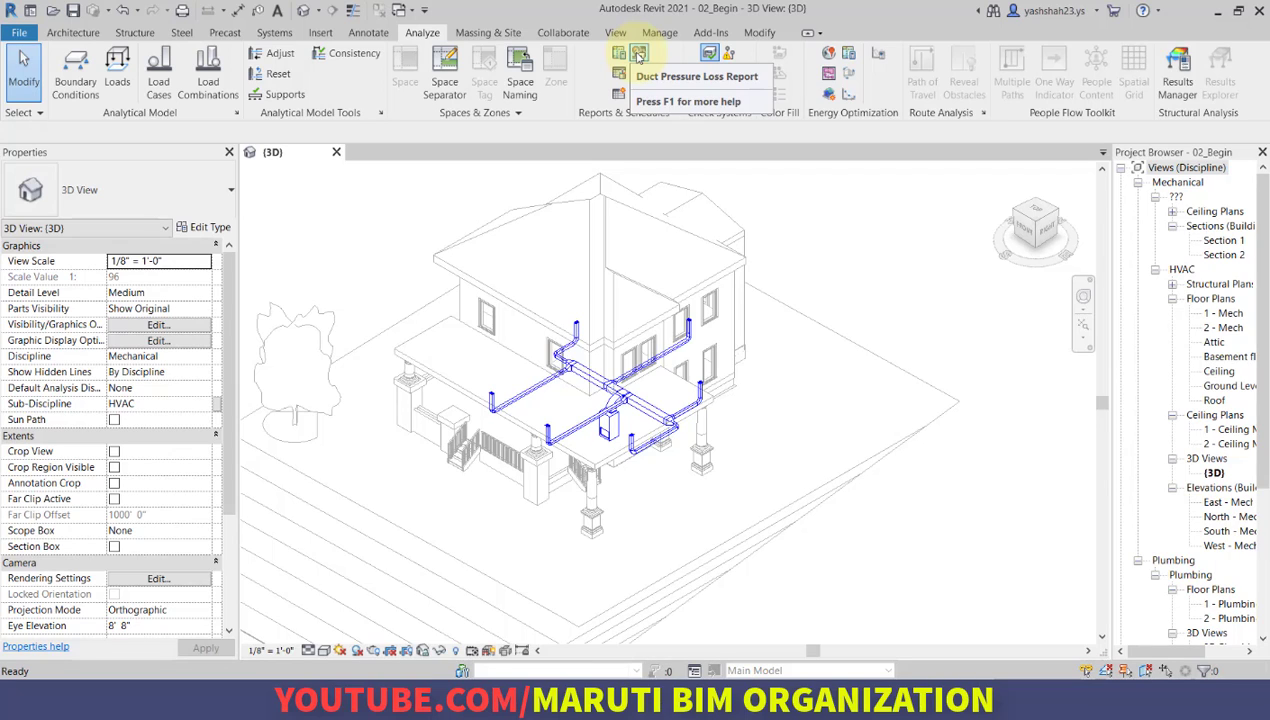
Set up a duct pressure loss report for the Ground Floor system and add all available fields, Diameter through Width, to the report fields.
{"action": "left_click", "coordinate": [638, 57]}
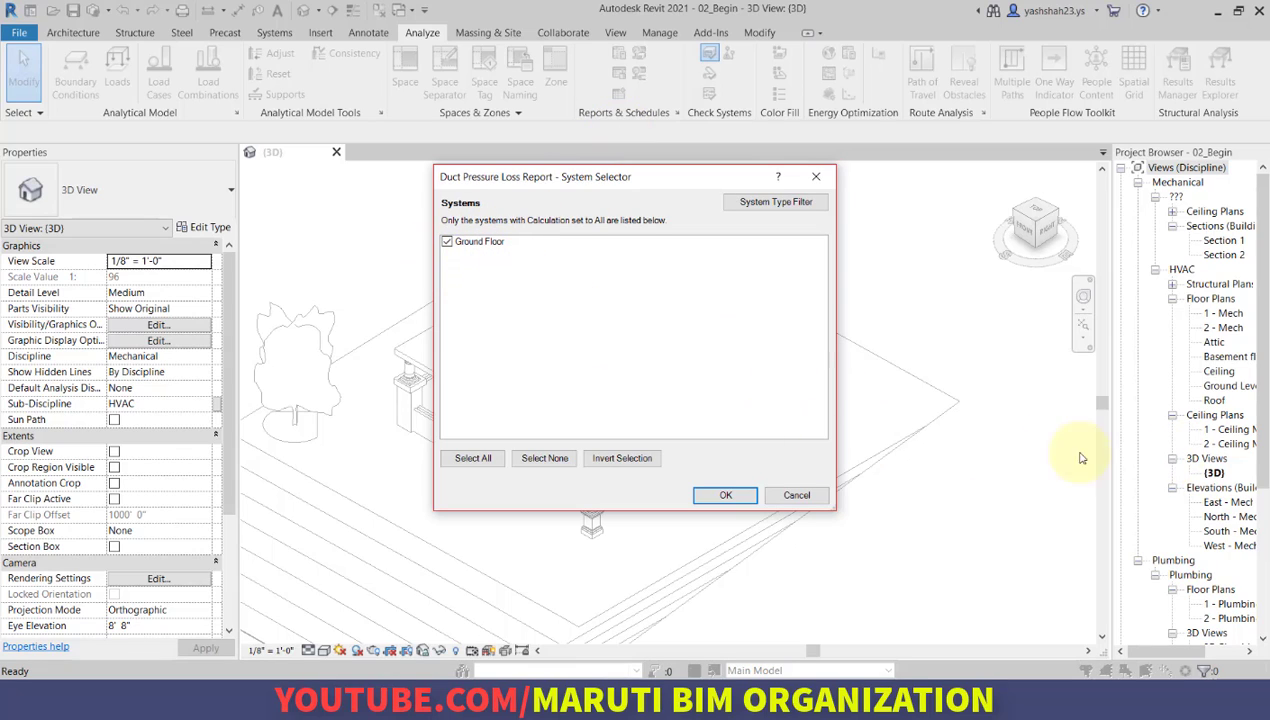
{"action": "left_click", "coordinate": [730, 497]}
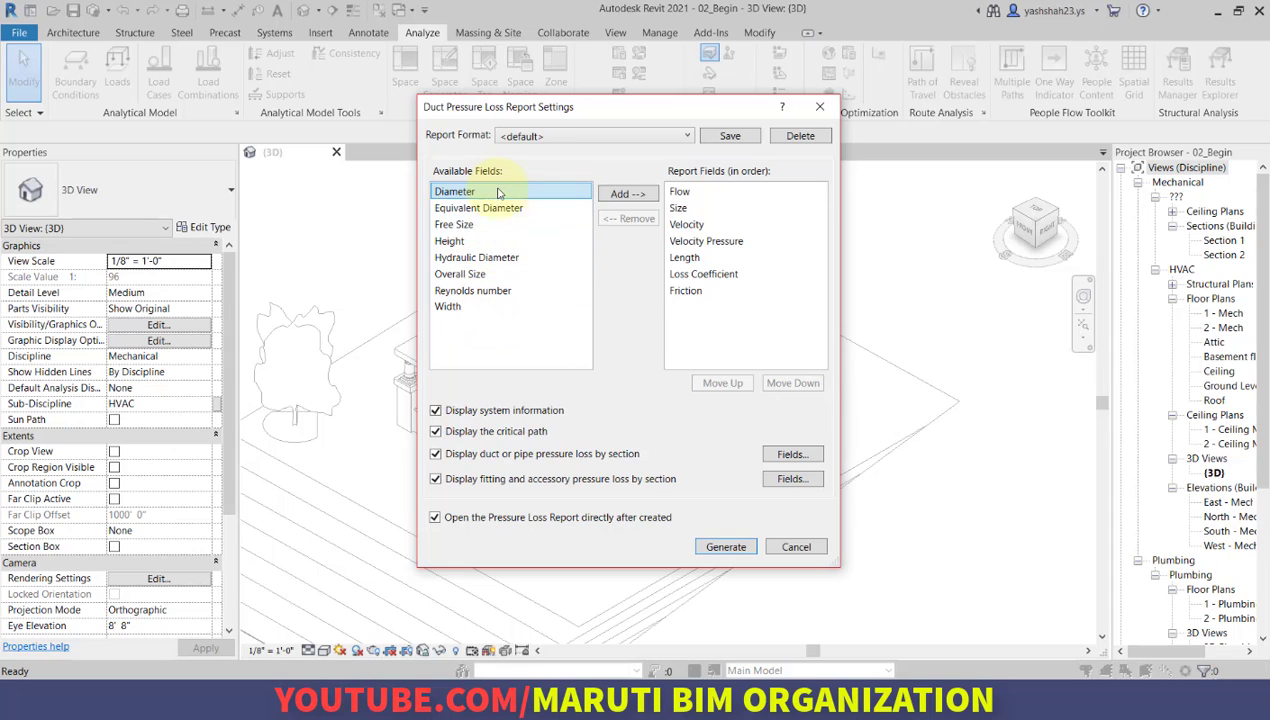
{"action": "left_click", "coordinate": [476, 311], "text": "shift"}
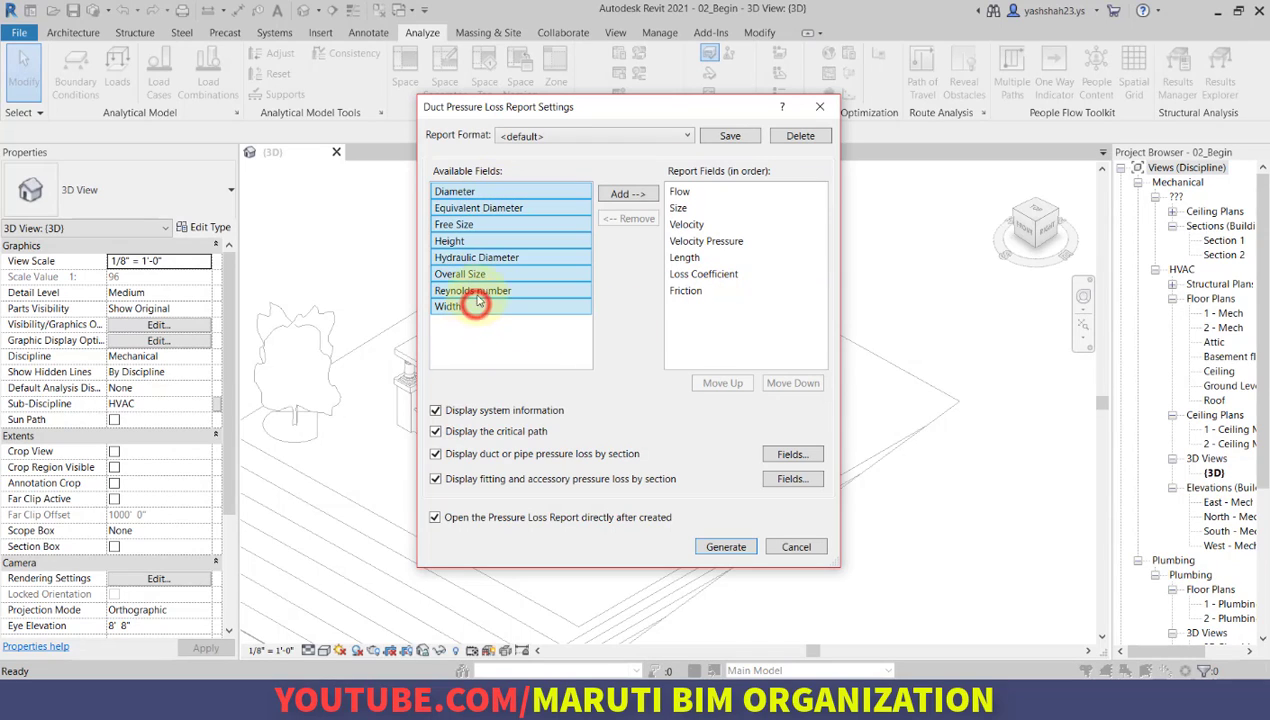
{"action": "left_click", "coordinate": [630, 194]}
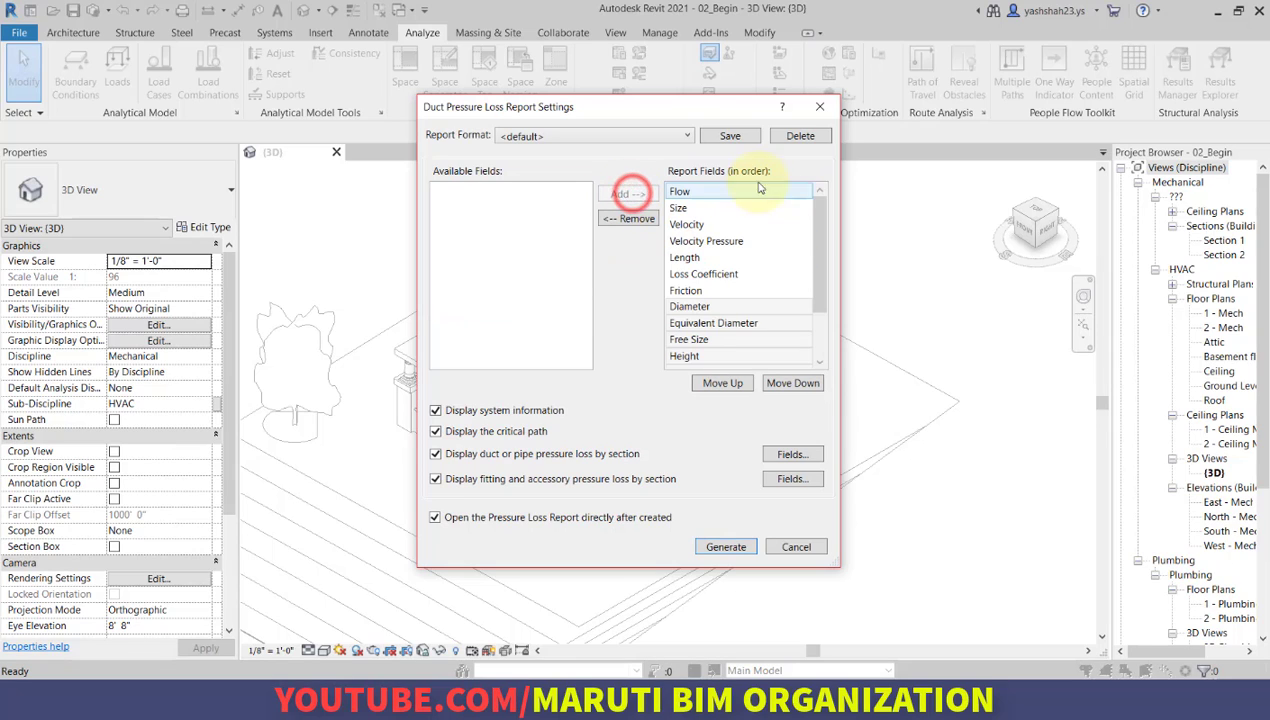
{"action": "left_click_drag", "start_coordinate": [815, 242], "coordinate": [815, 328]}
{"action": "left_click", "coordinate": [762, 224]}
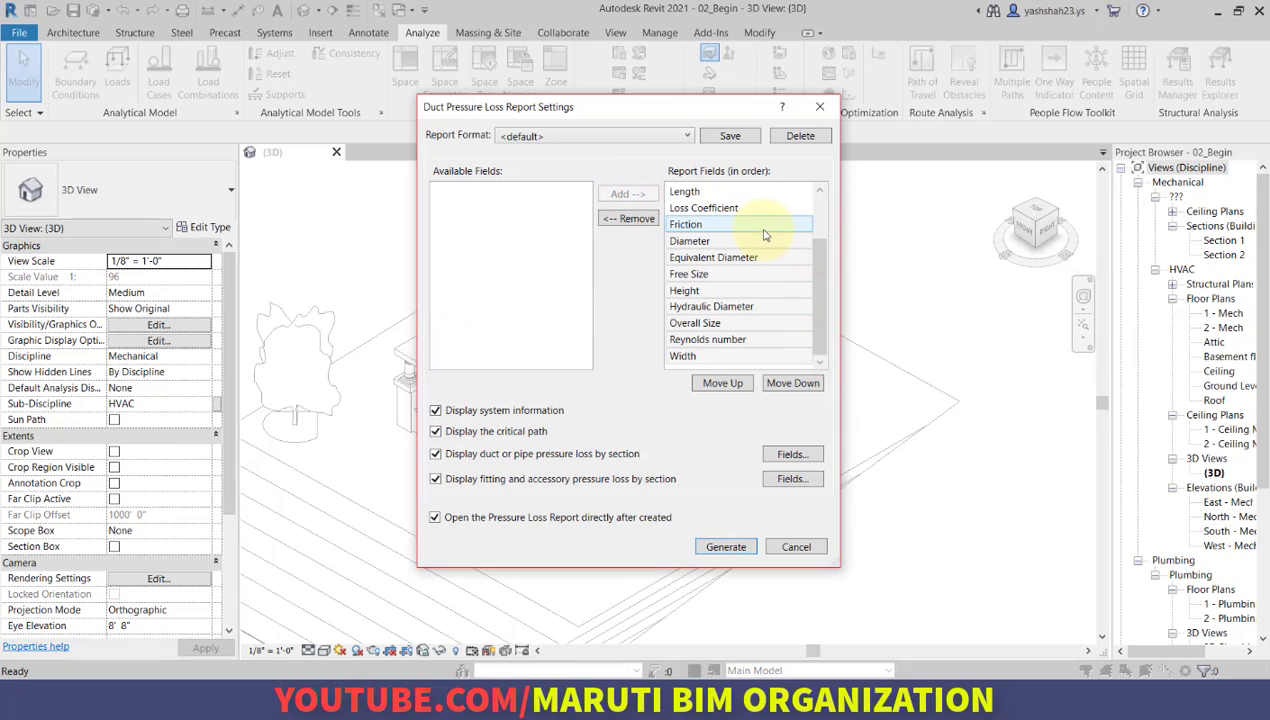
Generate the report and save it to the Desktop as a web page named "duct pressure loss report".
{"action": "left_click", "coordinate": [724, 547]}
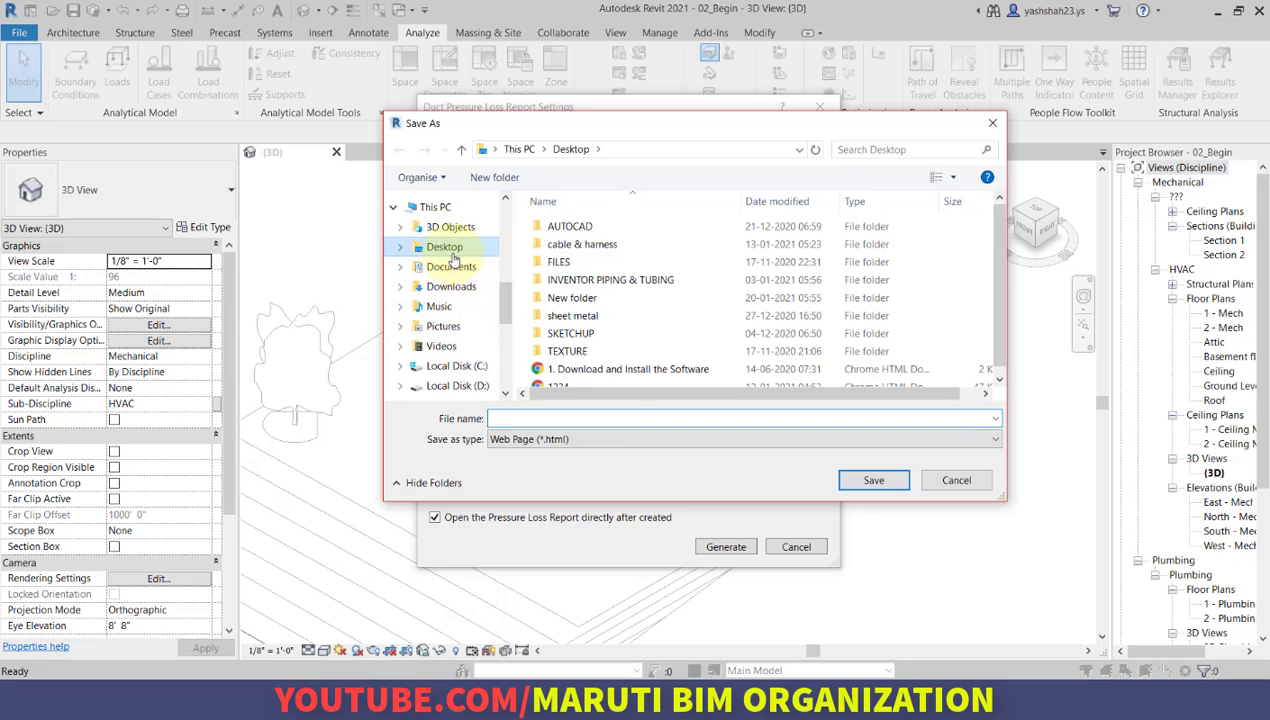
{"action": "left_click", "coordinate": [577, 416]}
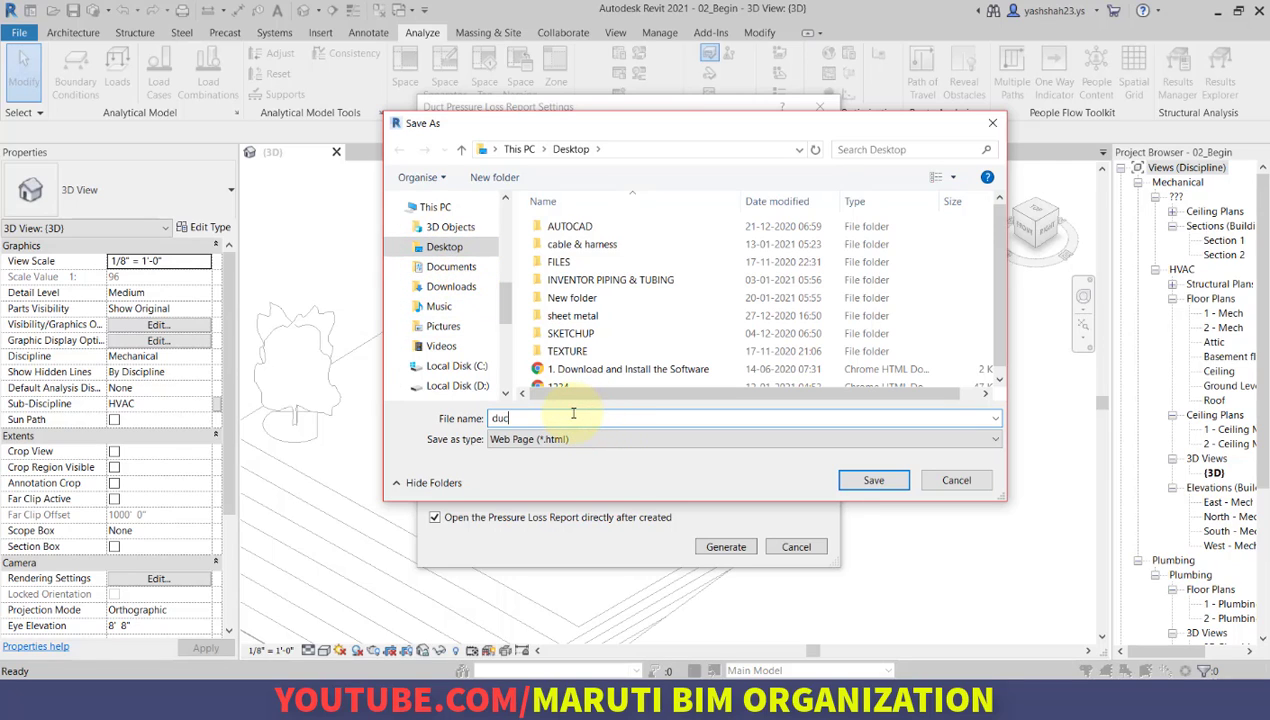
{"action": "type", "text": "duct pressure loss report"}
{"action": "key", "text": "Return"}
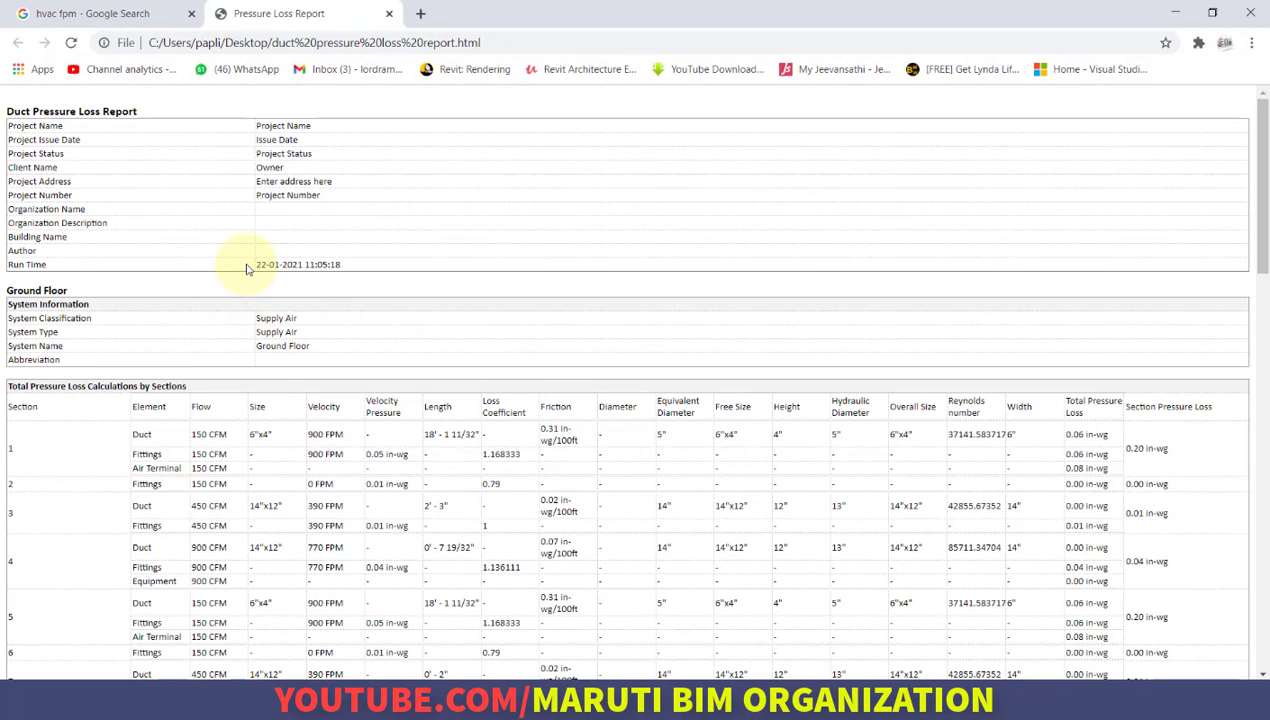
Review the report's system information, section pressure loss calculations, straight segment details and fitting loss coefficient summary.
{"action": "left_click", "coordinate": [312, 122]}
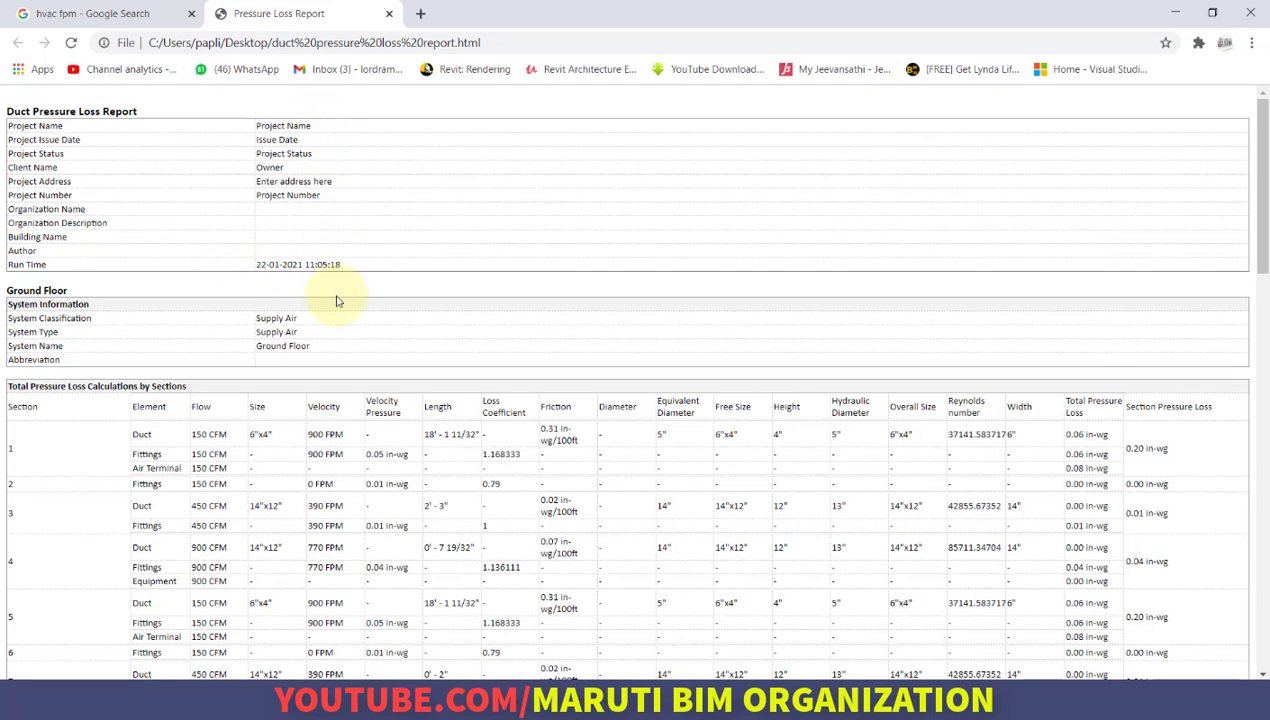
{"action": "scroll", "coordinate": [341, 320], "scroll_direction": "down", "scroll_amount": 3}
{"action": "scroll", "coordinate": [332, 318], "scroll_direction": "down", "scroll_amount": 1}
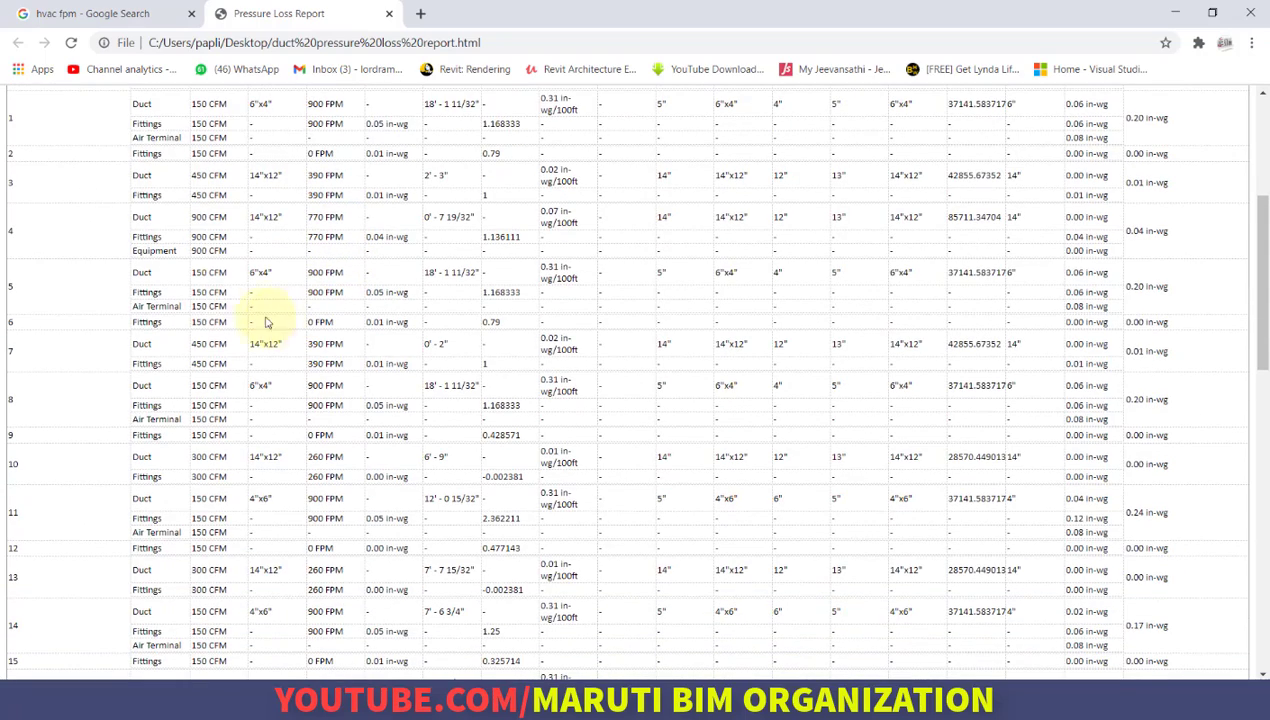
{"action": "scroll", "coordinate": [300, 280], "scroll_direction": "up", "scroll_amount": 3}
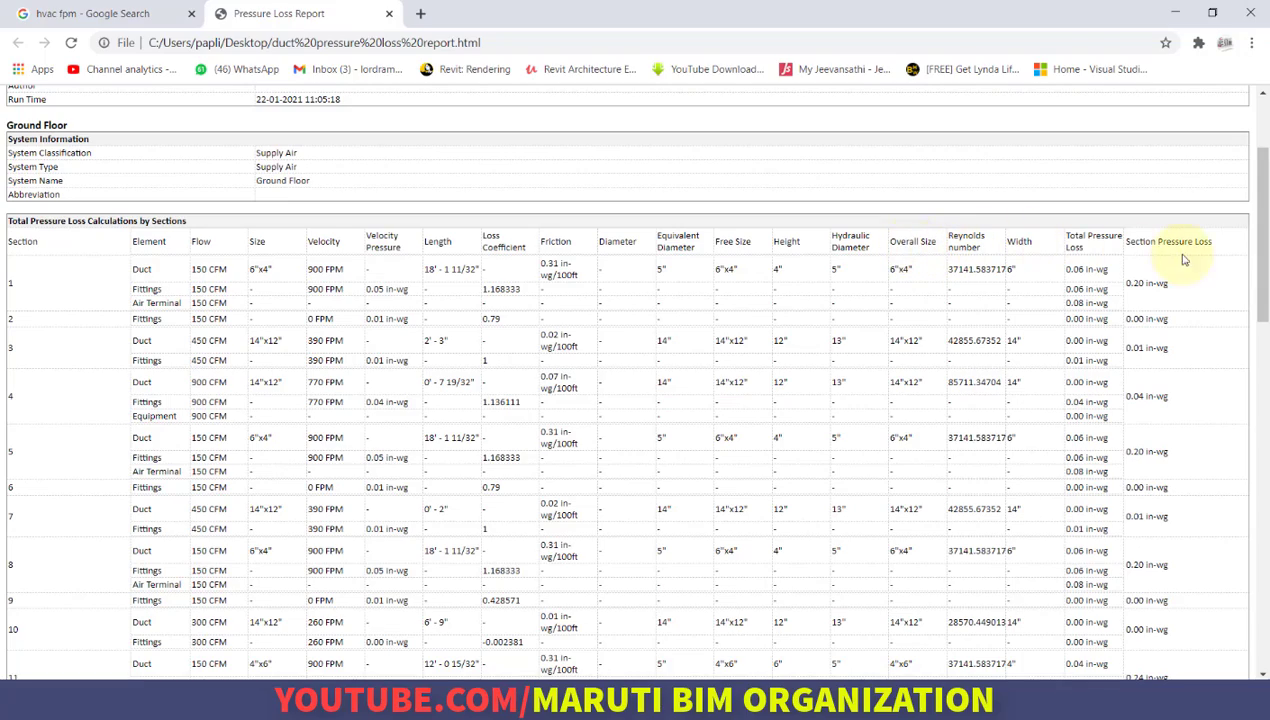
{"action": "left_click_drag", "start_coordinate": [1256, 262], "coordinate": [1268, 404]}
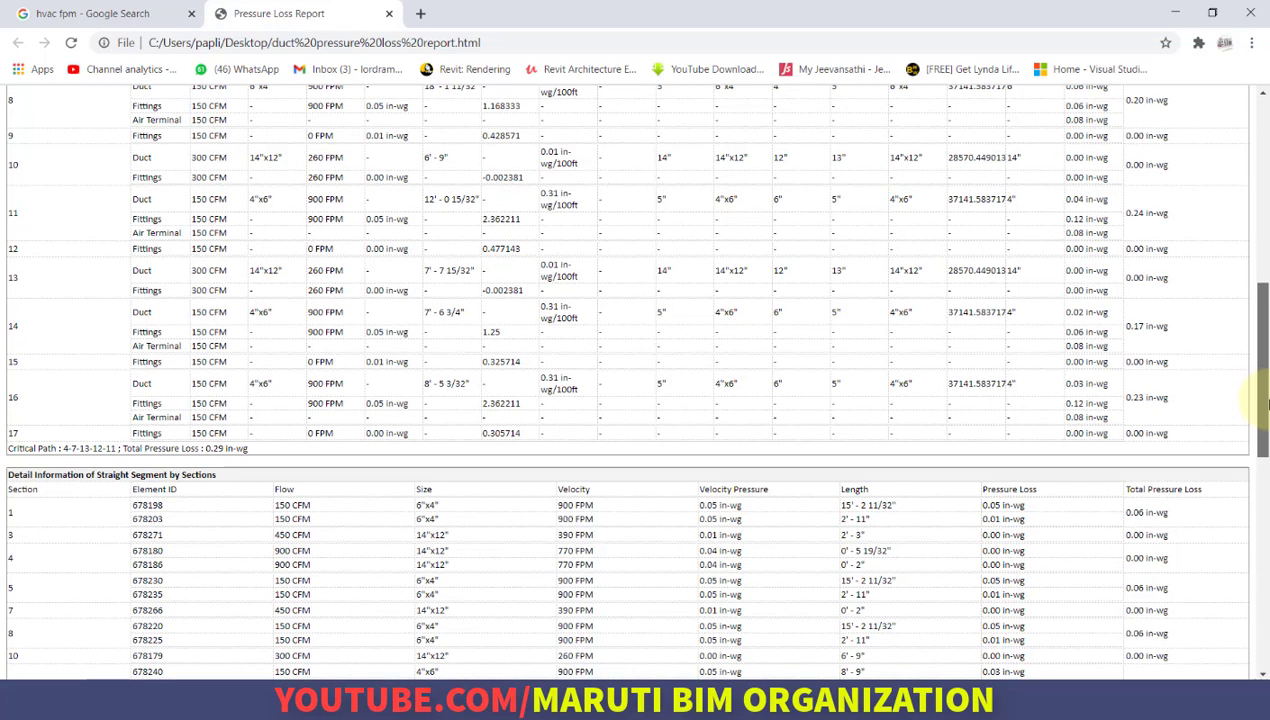
{"action": "left_click_drag", "start_coordinate": [1266, 404], "coordinate": [1266, 457]}
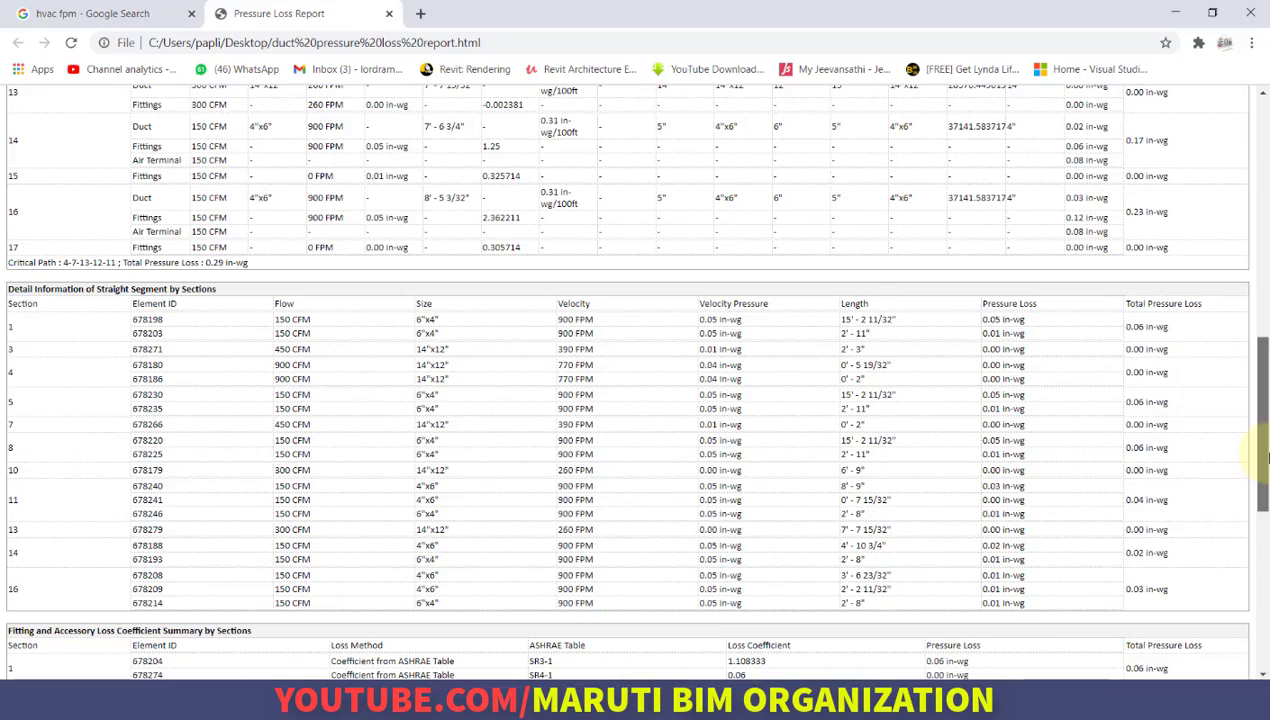
{"action": "left_click_drag", "start_coordinate": [1266, 457], "coordinate": [1256, 519]}
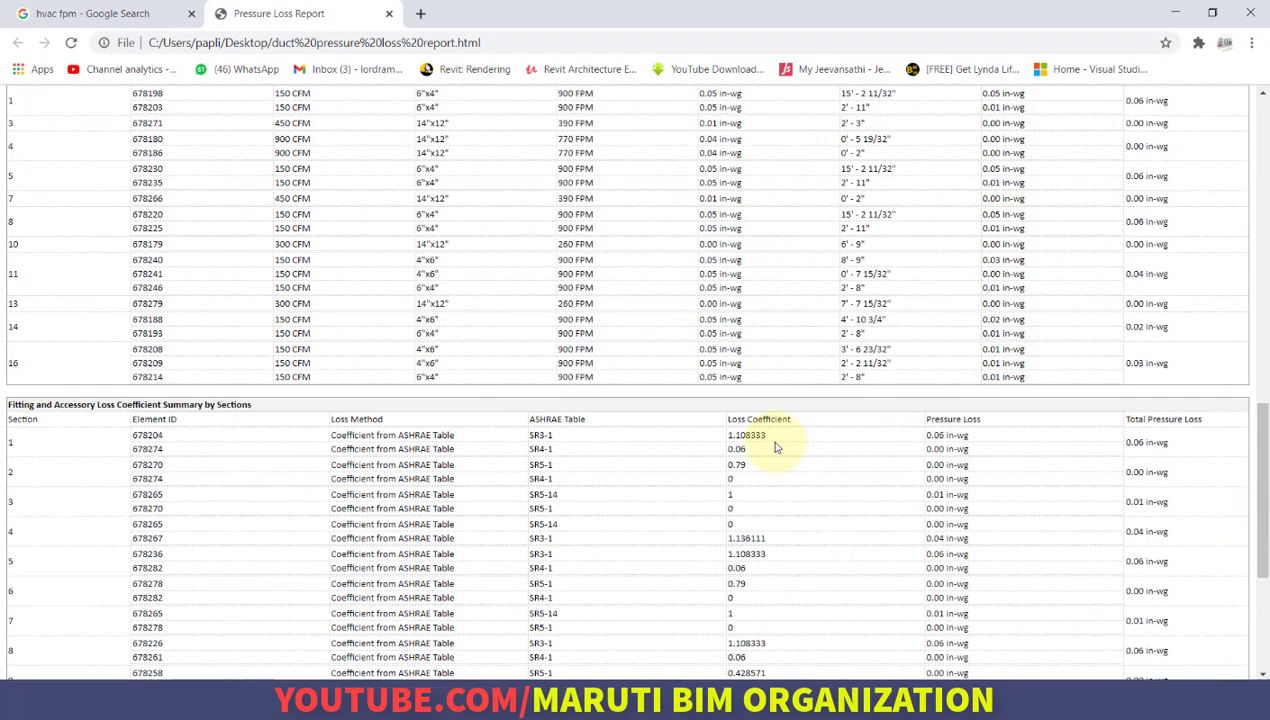
{"action": "scroll", "coordinate": [776, 447], "scroll_direction": "up", "scroll_amount": 3}
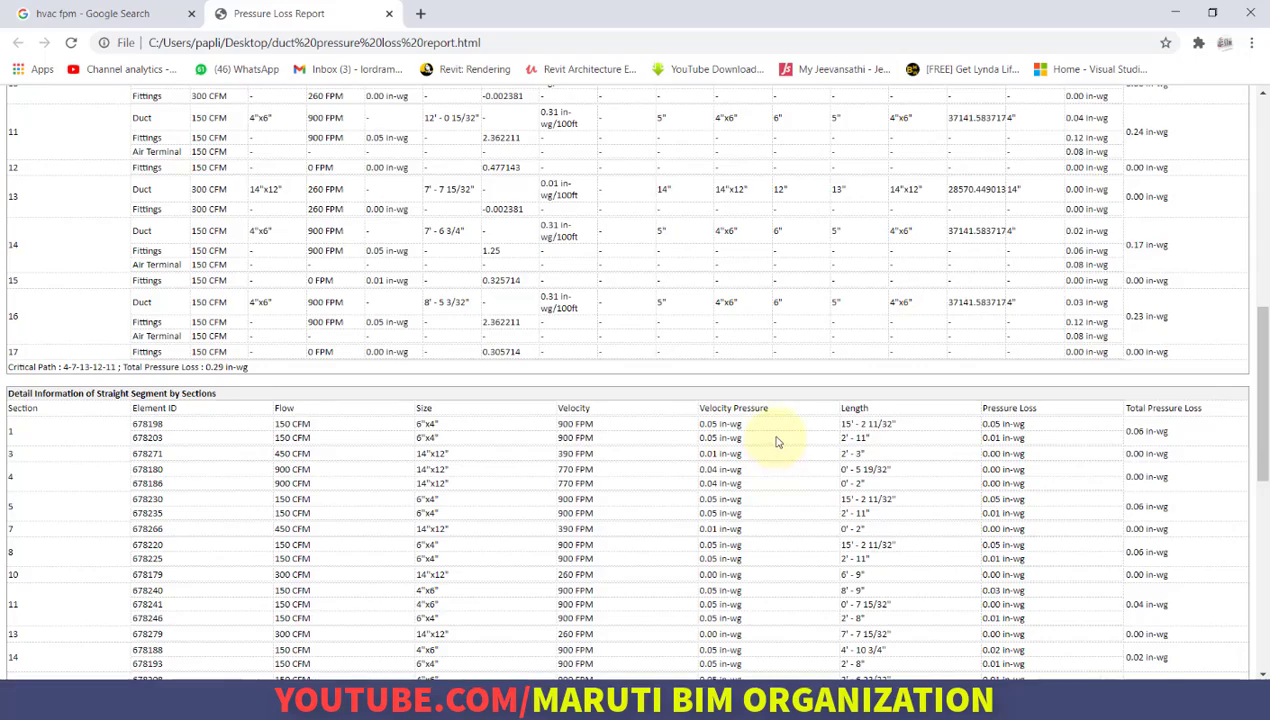
{"action": "scroll", "coordinate": [778, 442], "scroll_direction": "down", "scroll_amount": 2}
{"action": "scroll", "coordinate": [778, 440], "scroll_direction": "up", "scroll_amount": 10}
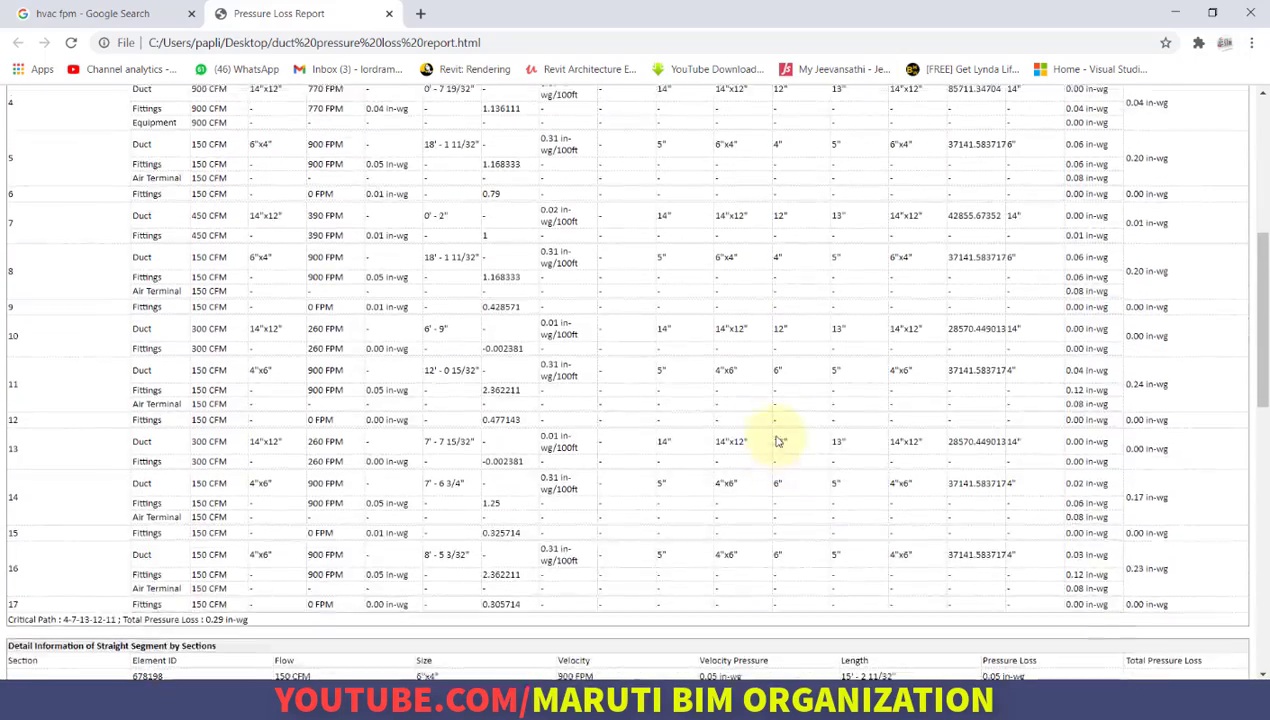
{"action": "scroll", "coordinate": [779, 433], "scroll_direction": "up", "scroll_amount": 3}
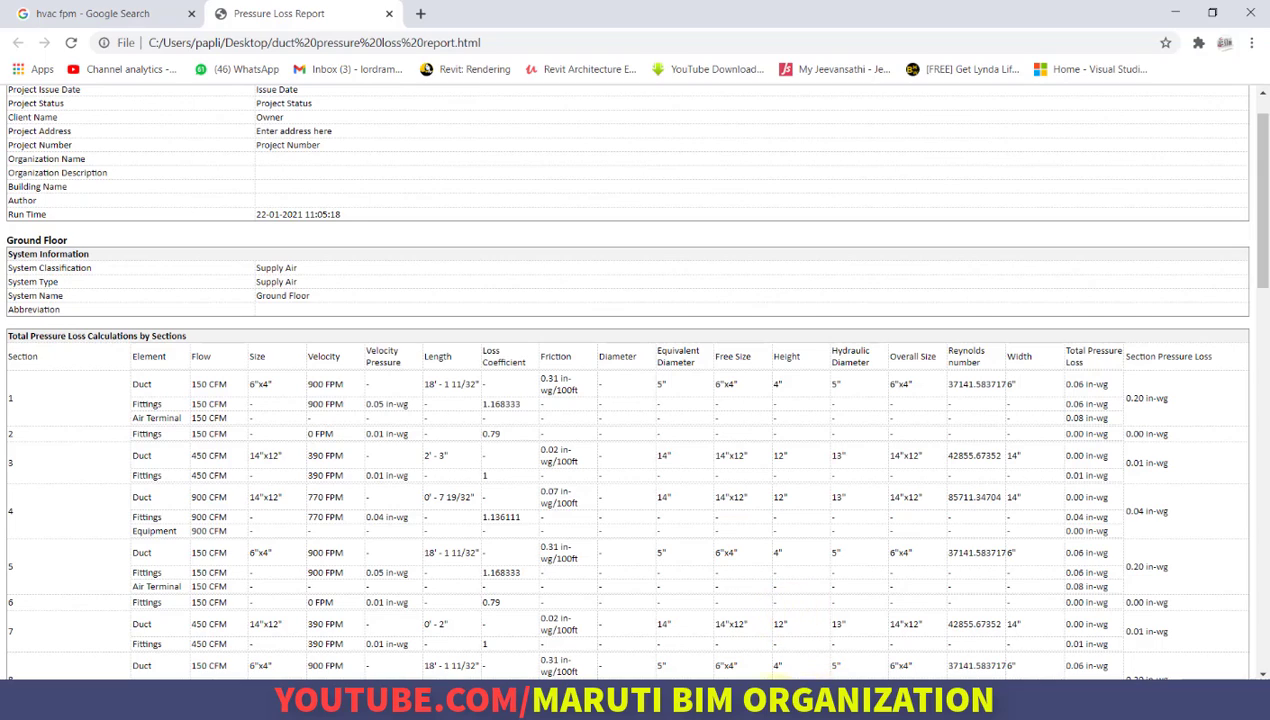
Switch back to Revit and add 1" Duct Wrap insulation to the 14"x12" main duct between the first branch fittings.
{"action": "mouse_move", "coordinate": [750, 705]}
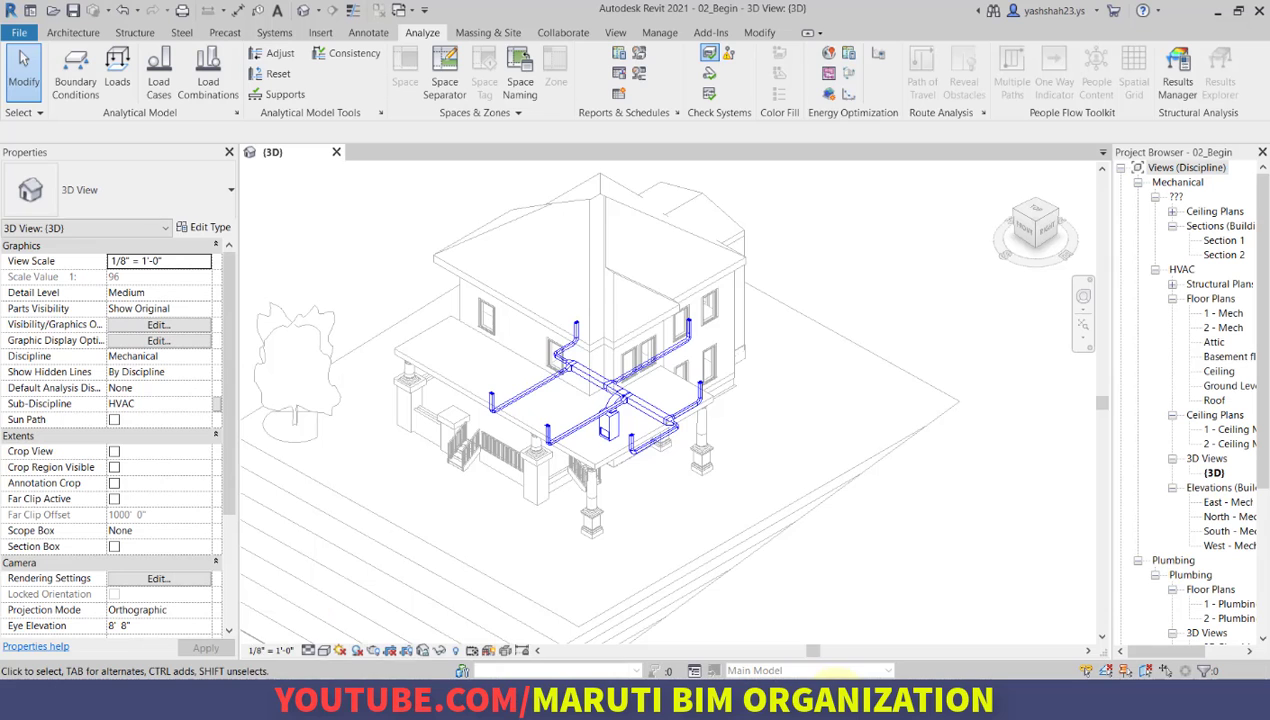
{"action": "left_click", "coordinate": [780, 607]}
{"action": "scroll", "coordinate": [594, 403], "scroll_direction": "up", "scroll_amount": 5}
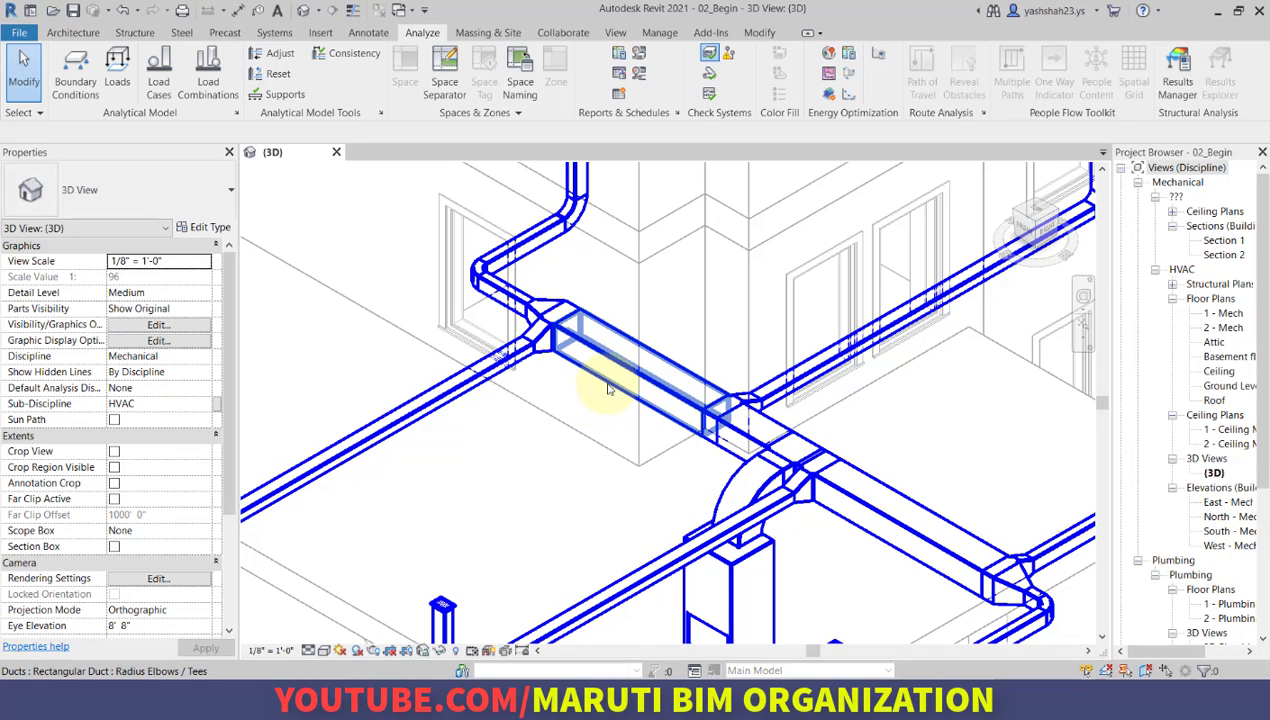
{"action": "left_click", "coordinate": [607, 386]}
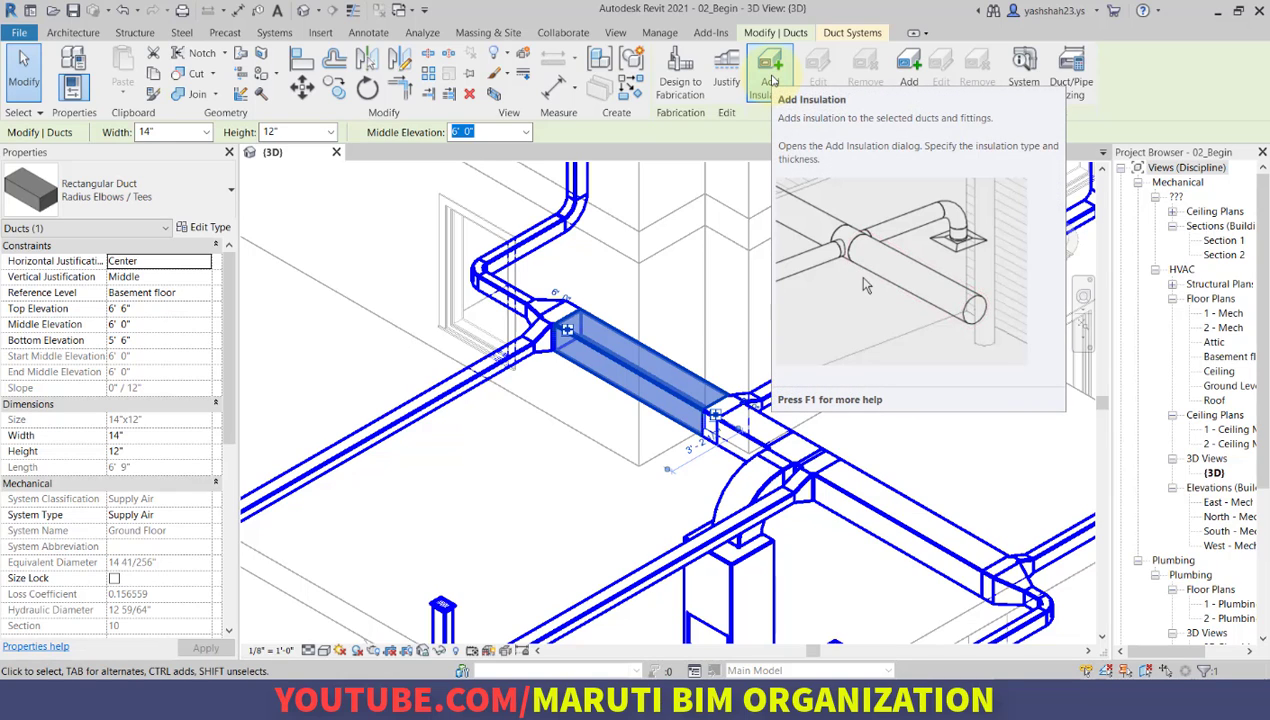
{"action": "left_click", "coordinate": [771, 78]}
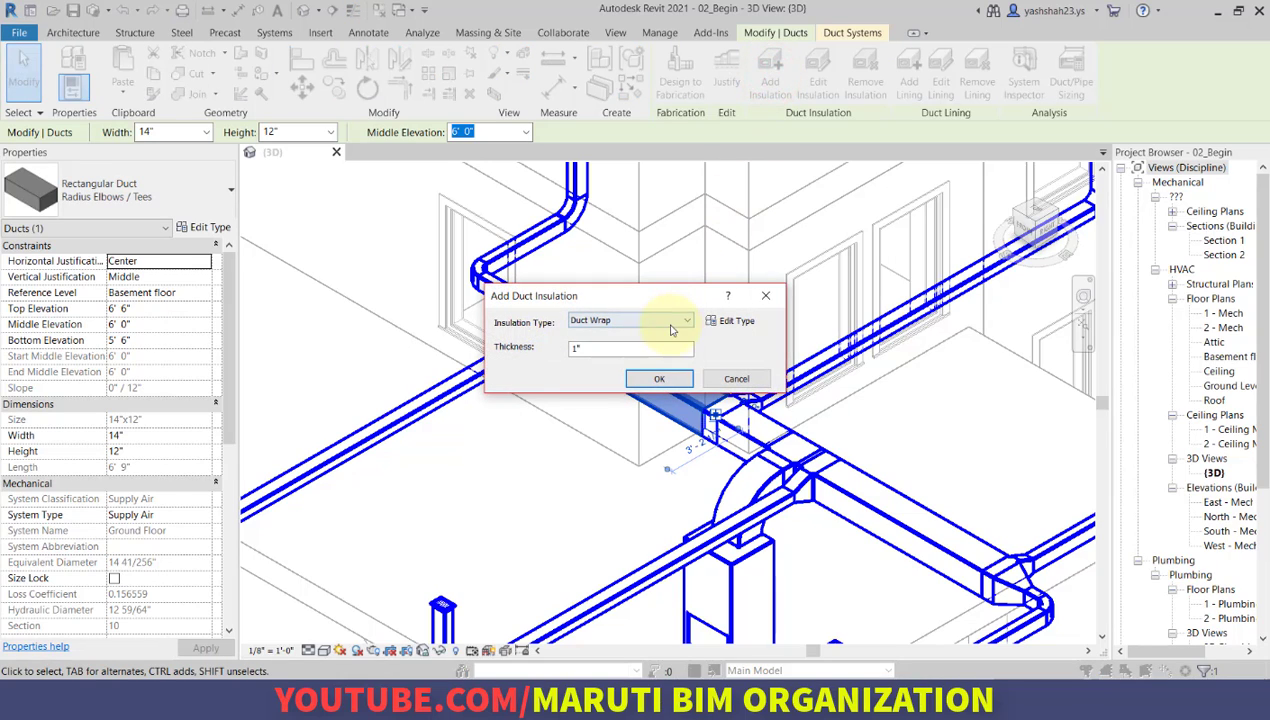
{"action": "left_click", "coordinate": [663, 323]}
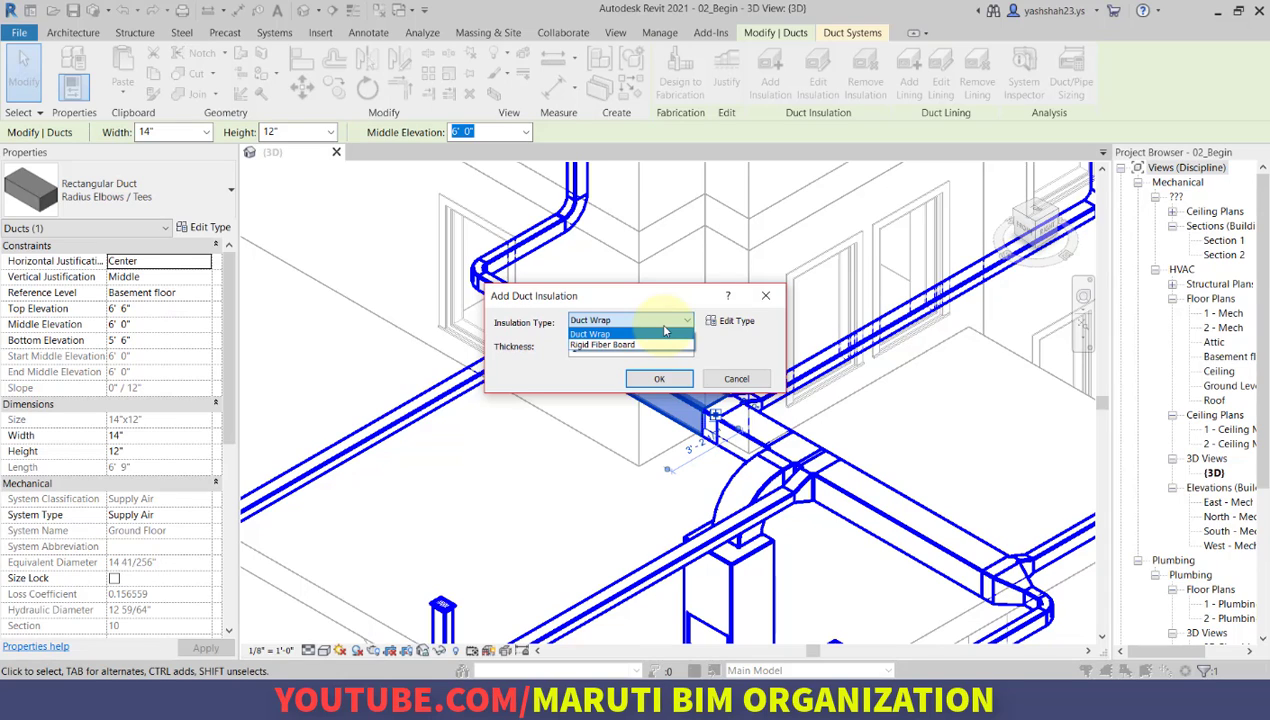
{"action": "left_click", "coordinate": [665, 318]}
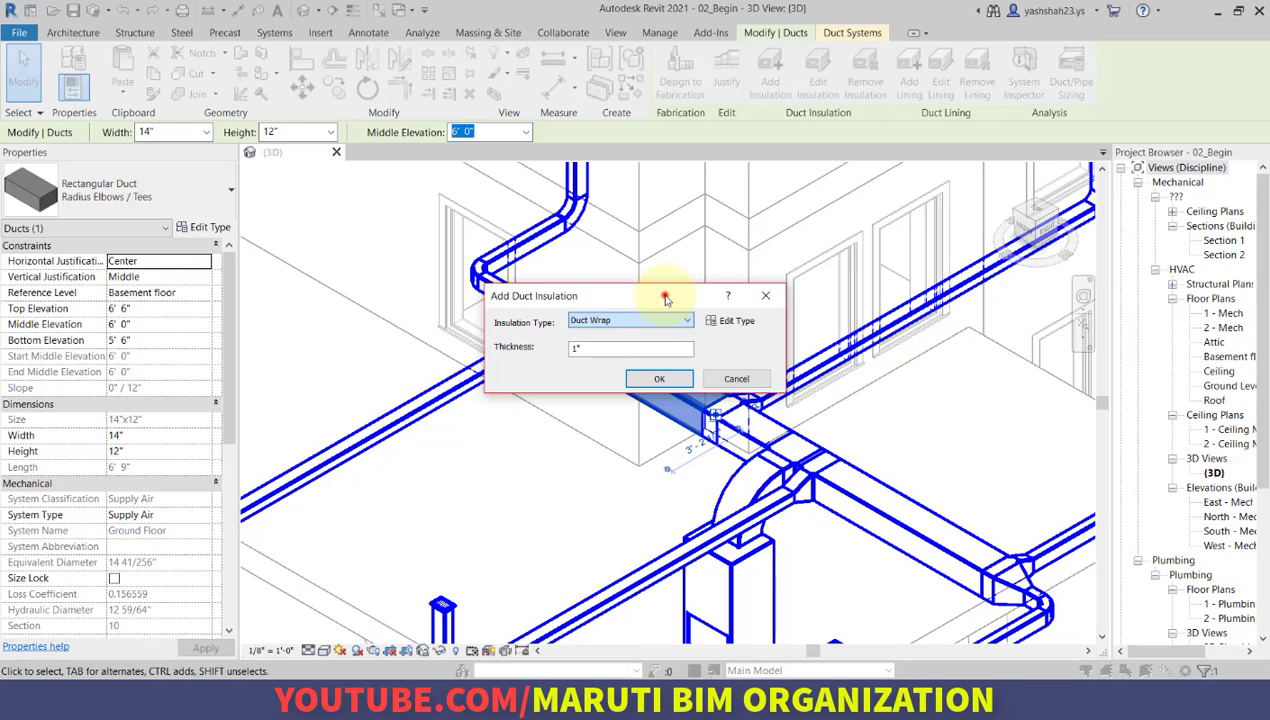
{"action": "left_click", "coordinate": [658, 379]}
{"action": "left_click", "coordinate": [590, 432]}
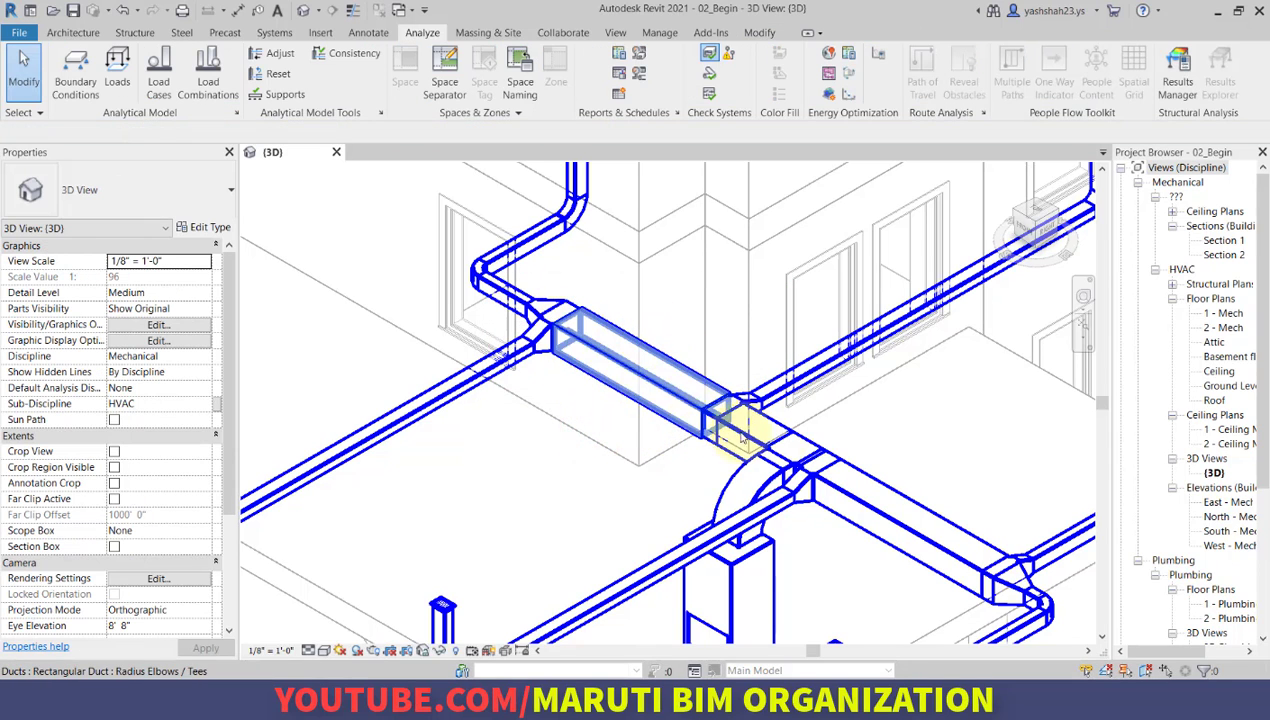
Add 1" Duct Wrap insulation to the two remaining main duct segments on either side of the rectangular tee.
{"action": "middle_click_drag", "start_coordinate": [741, 437], "coordinate": [620, 330]}
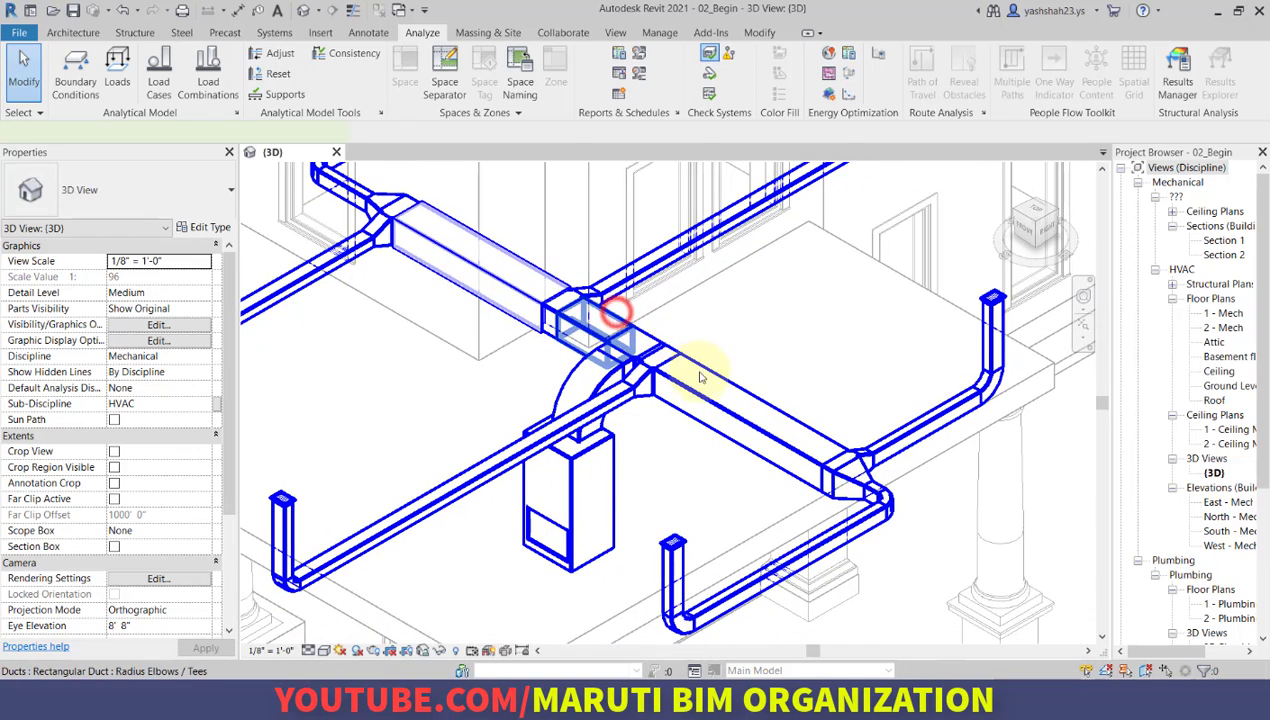
{"action": "left_click", "coordinate": [617, 314]}
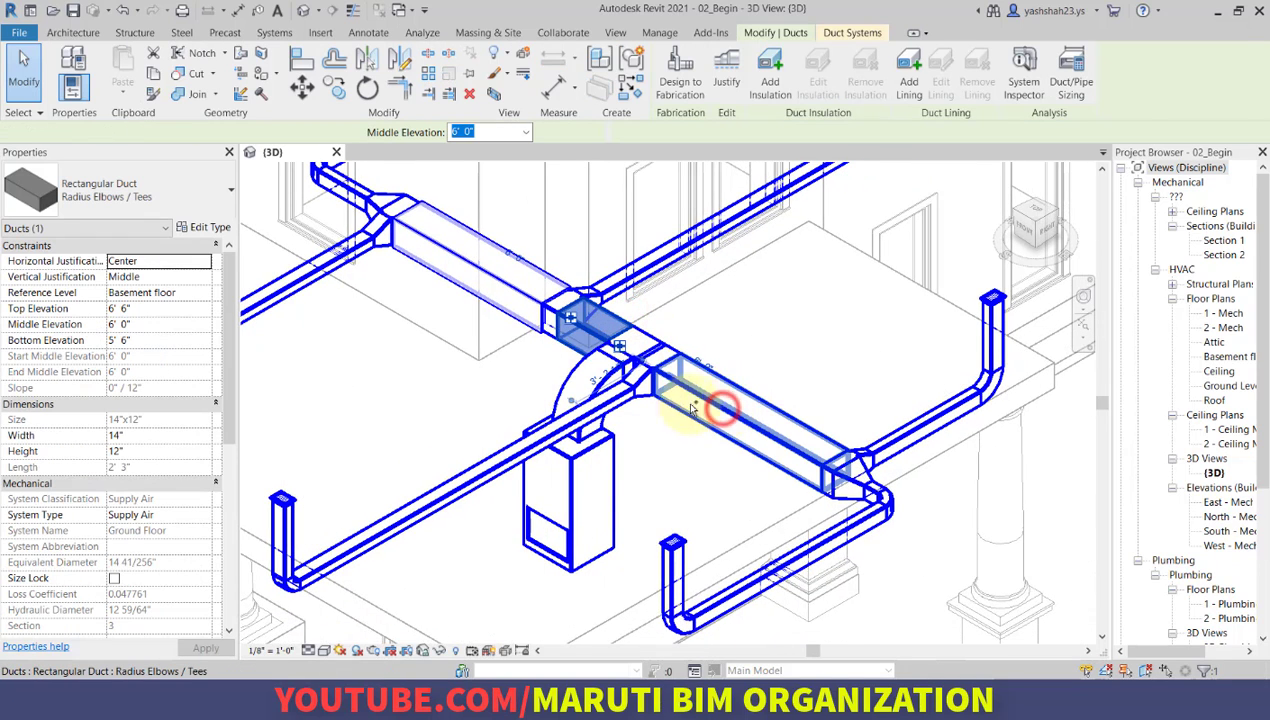
{"action": "left_click", "coordinate": [724, 410], "text": "ctrl"}
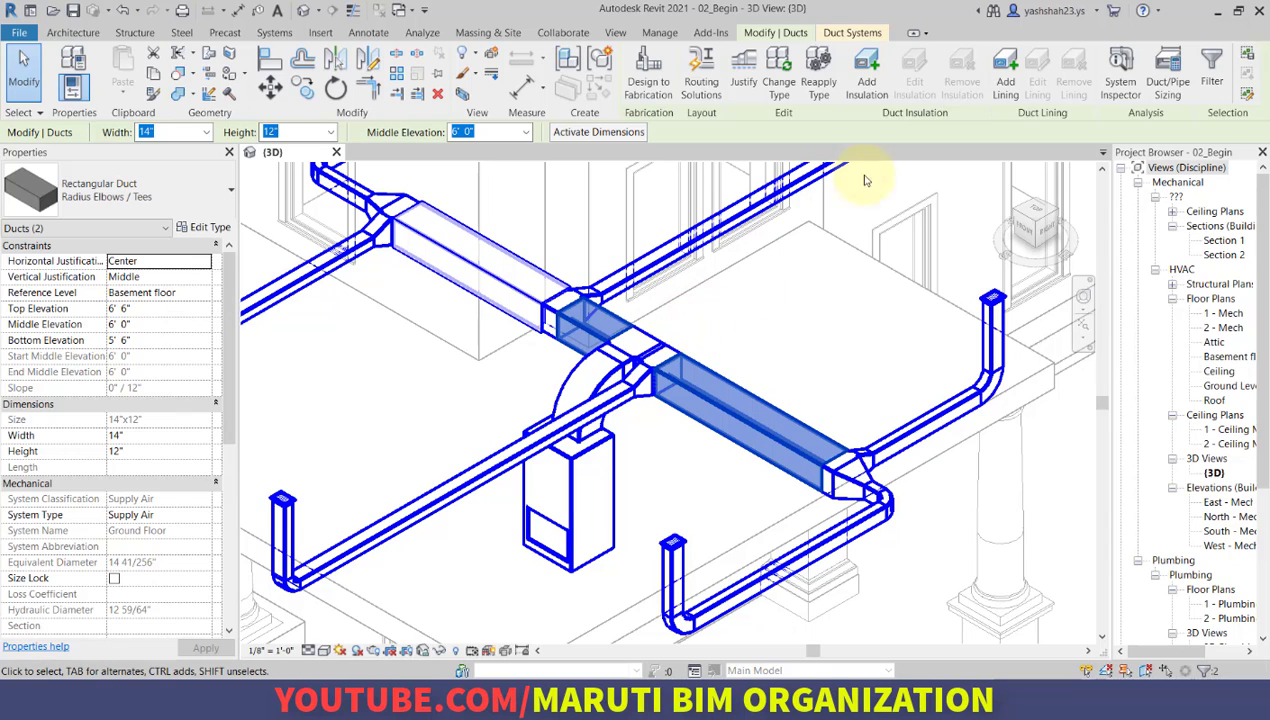
{"action": "left_click", "coordinate": [866, 72]}
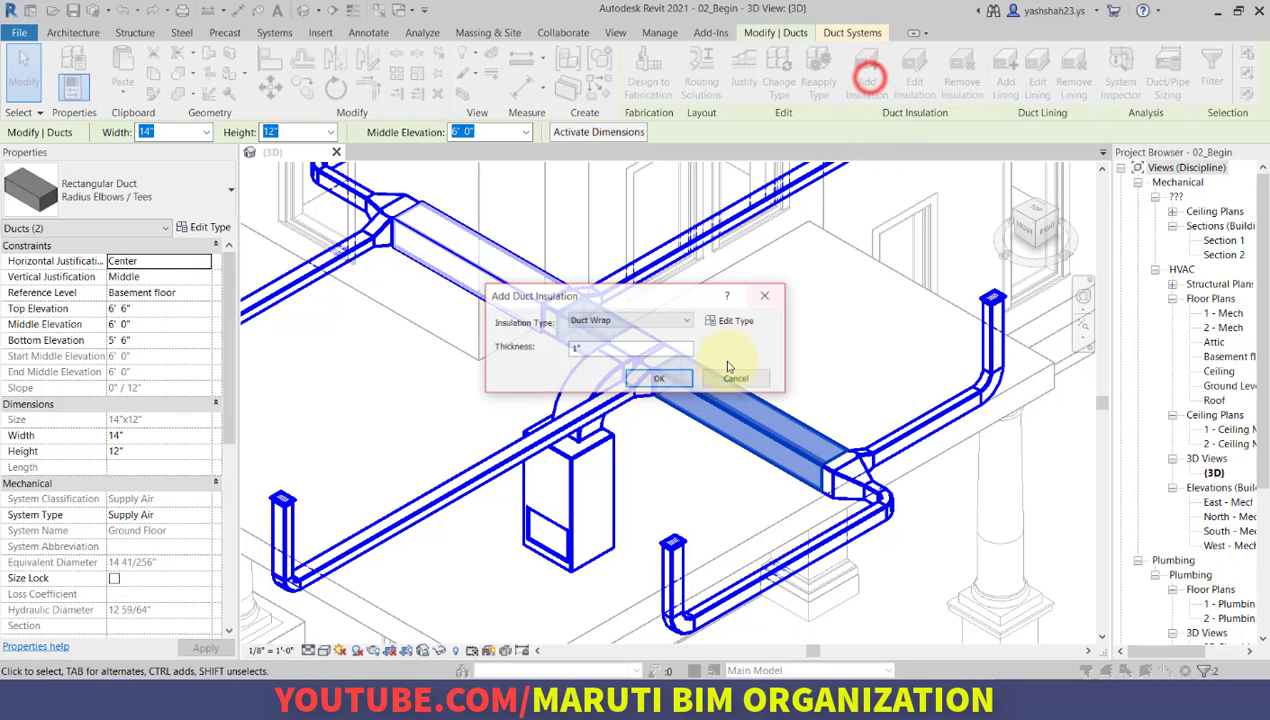
{"action": "left_click", "coordinate": [652, 379]}
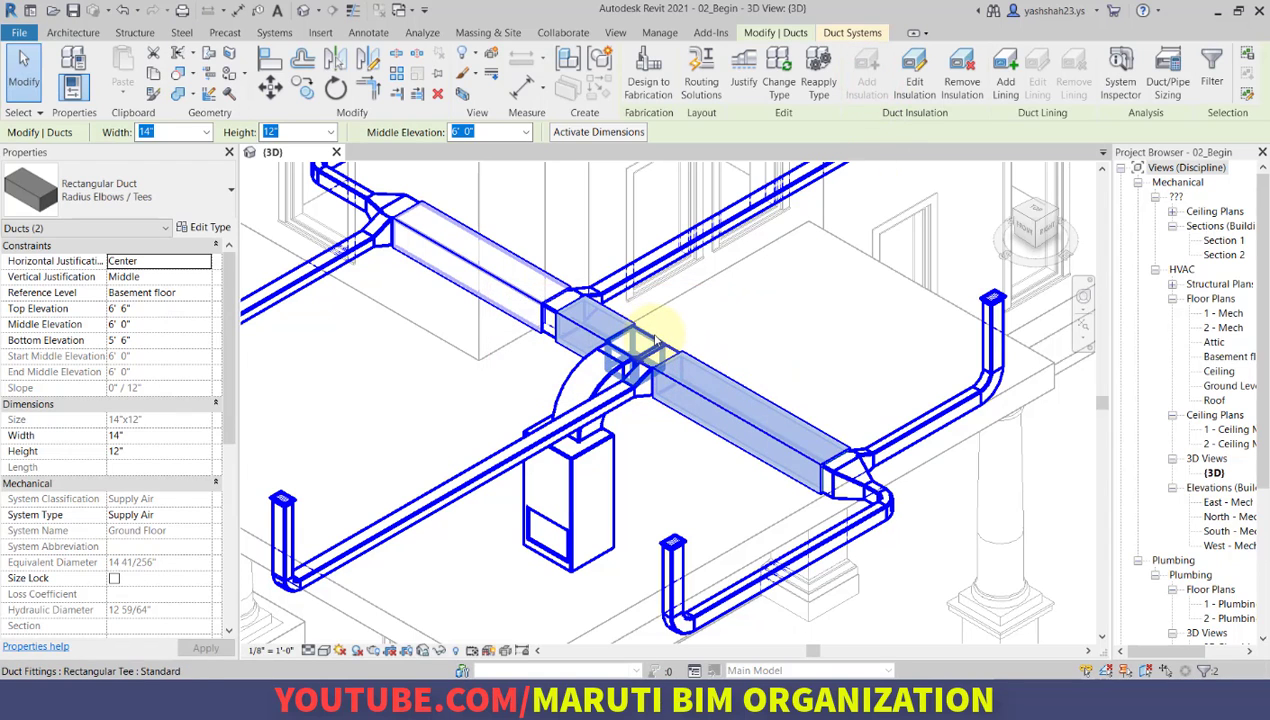
Add duct insulation to the rectangular tee fitting between the two insulated main duct segments.
{"action": "left_click", "coordinate": [645, 340]}
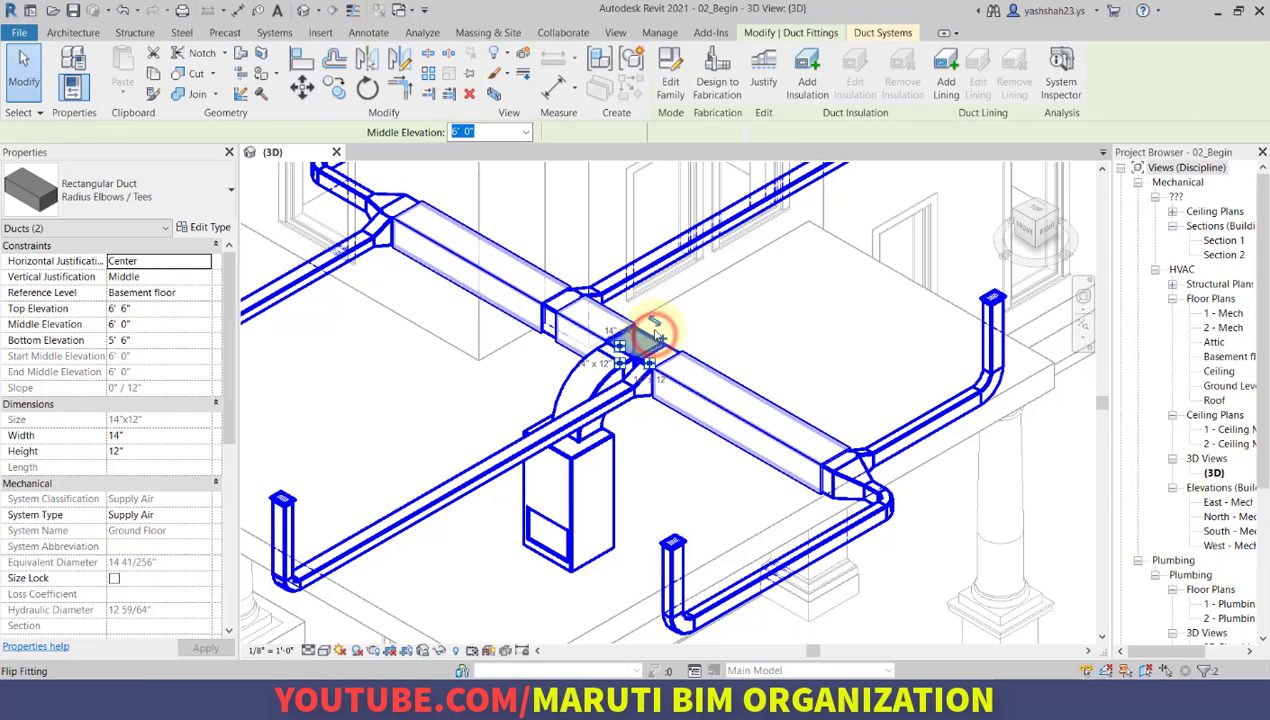
{"action": "left_click", "coordinate": [809, 66]}
{"action": "left_click", "coordinate": [657, 378]}
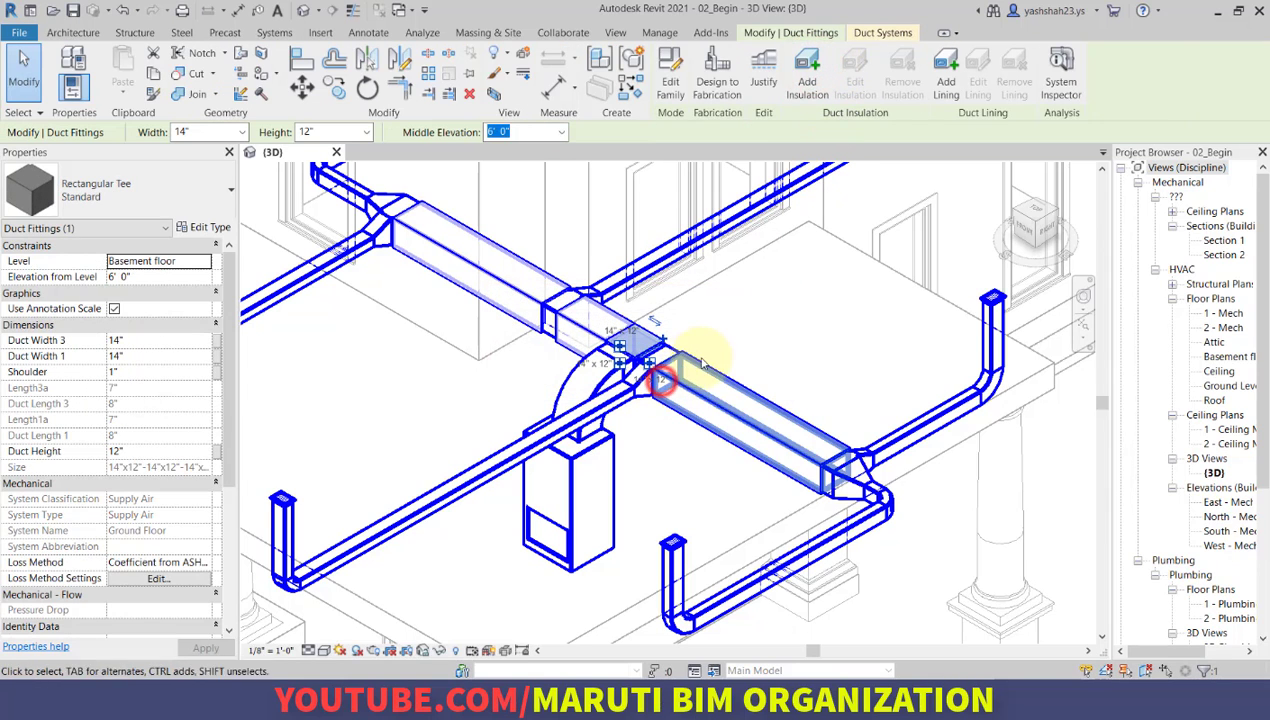